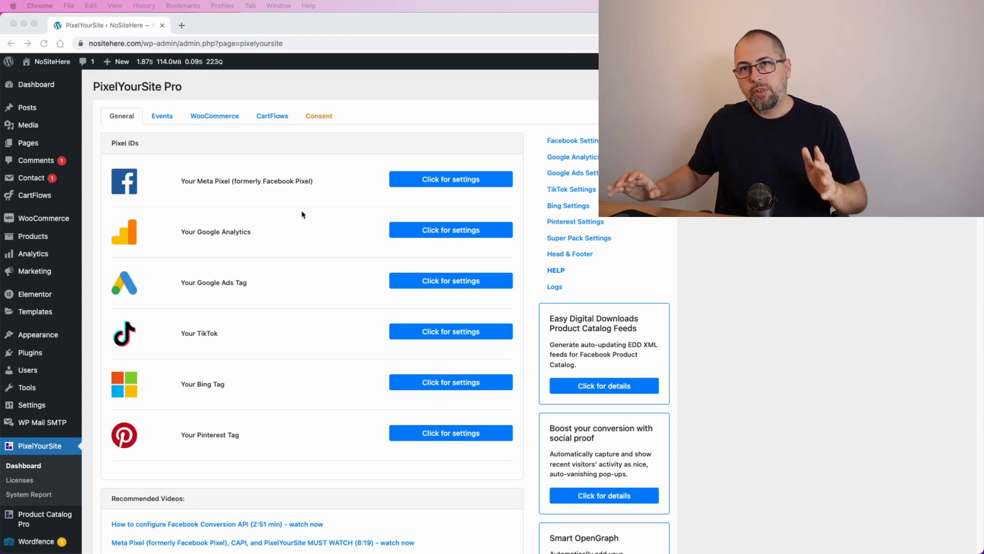
- Expand Your Meta Pixel settings and review the Conversion API token and second pixel fields
click(440, 180)
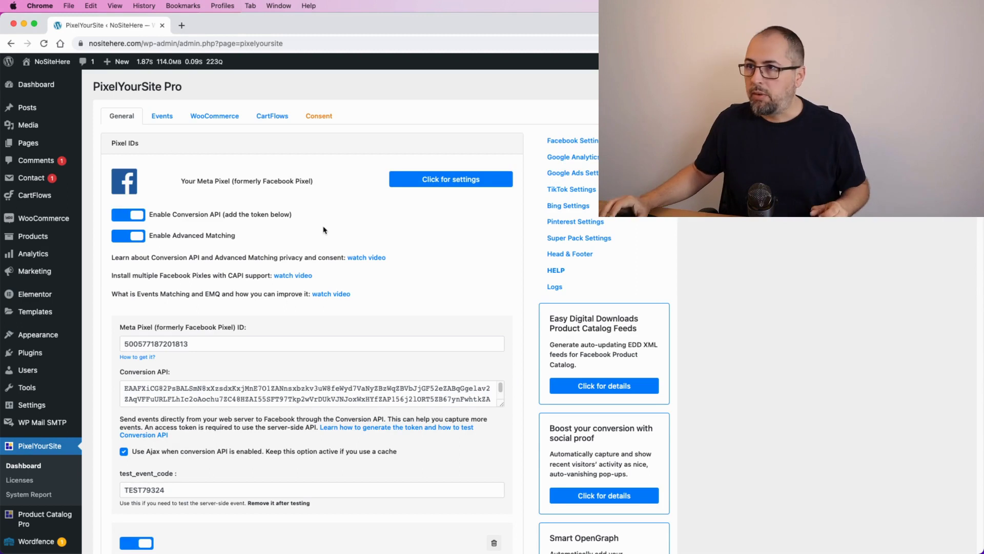
scroll(324, 230, down, 5)
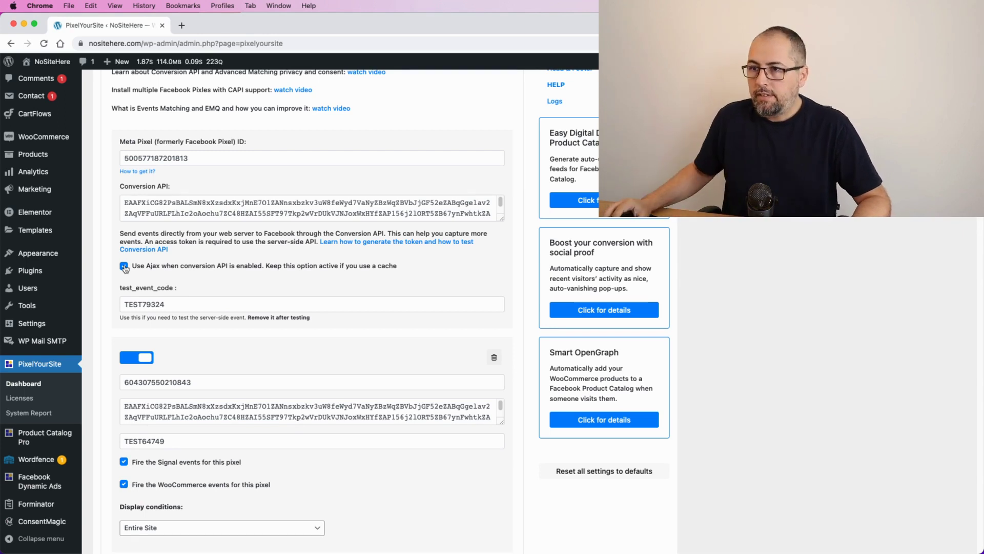
- Uncheck 'Use Ajax when conversion API is enabled' and save the settings
click(125, 267)
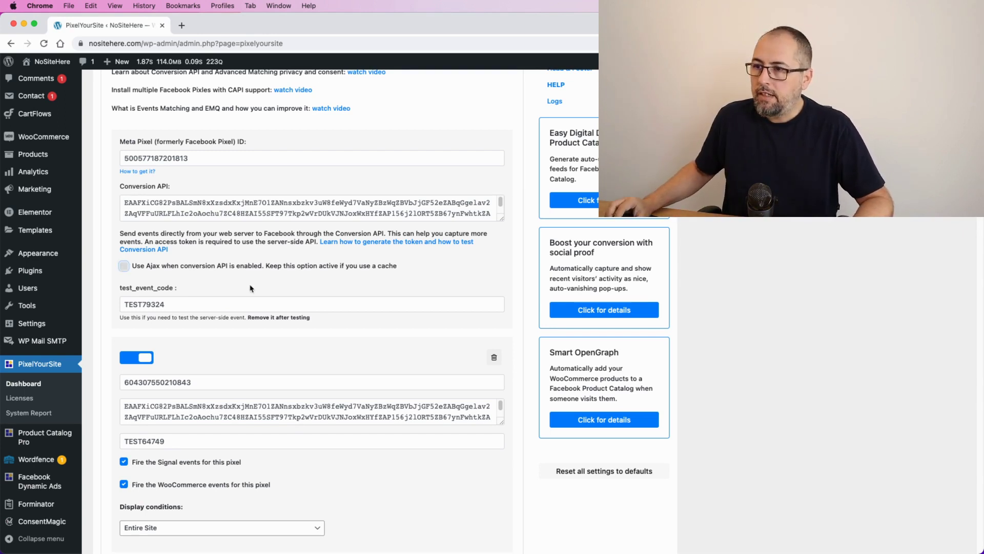
scroll(251, 285, down, 20)
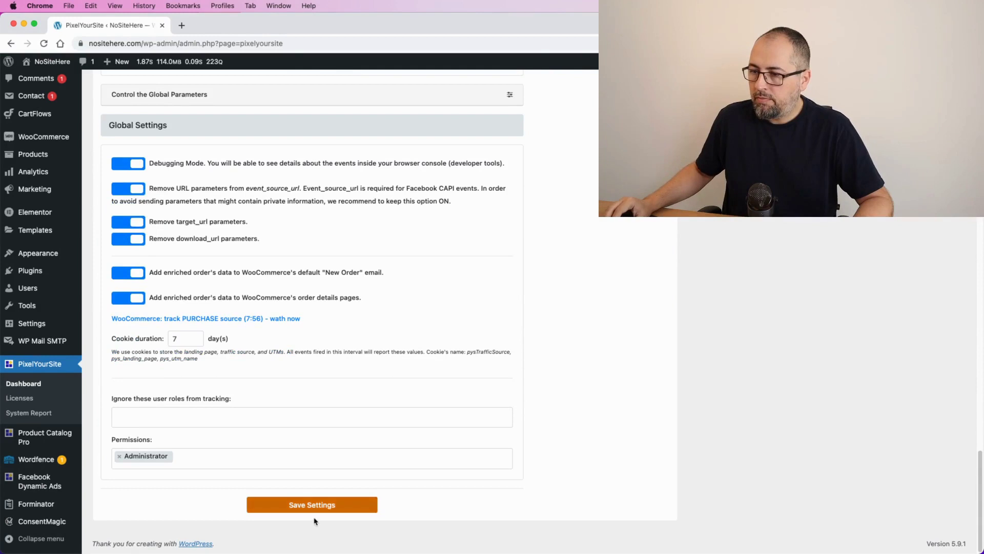
click(312, 508)
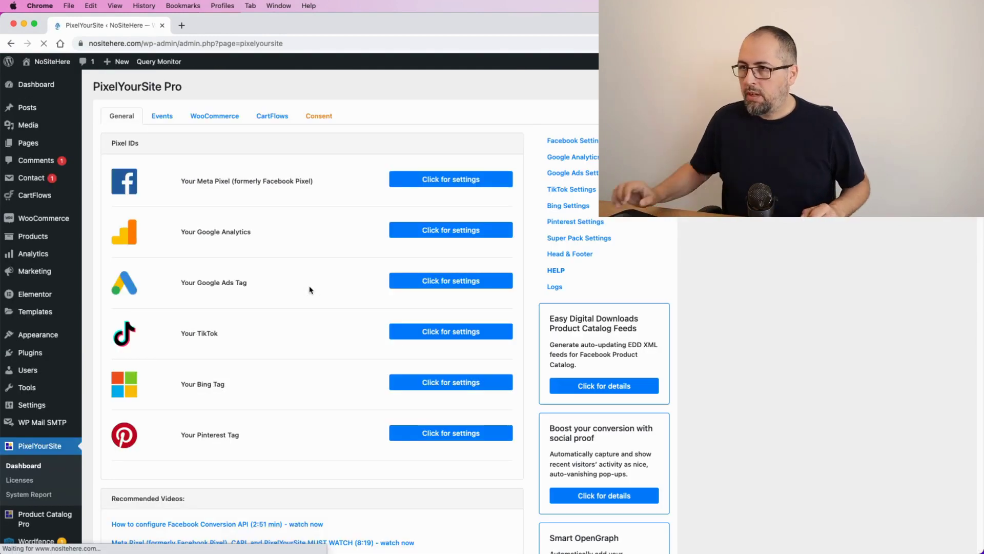
- Open the NoSiteHere home page from the admin bar in an incognito window
mouse_move(54, 62)
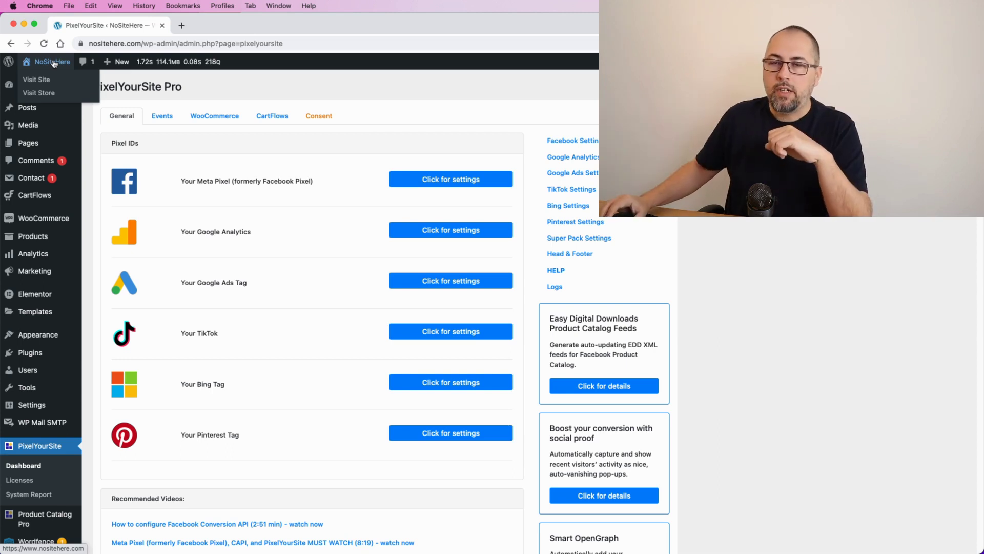
right_click(53, 63)
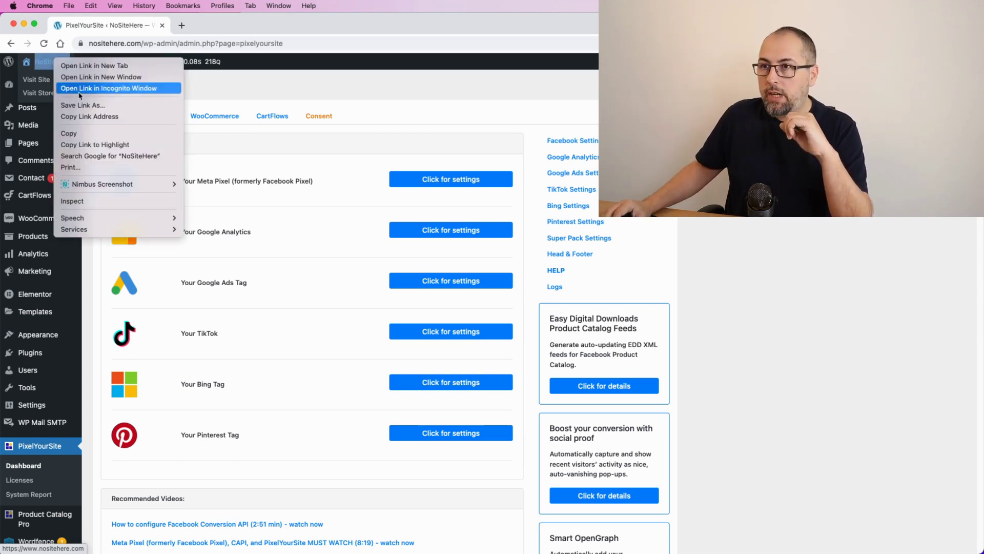
click(103, 90)
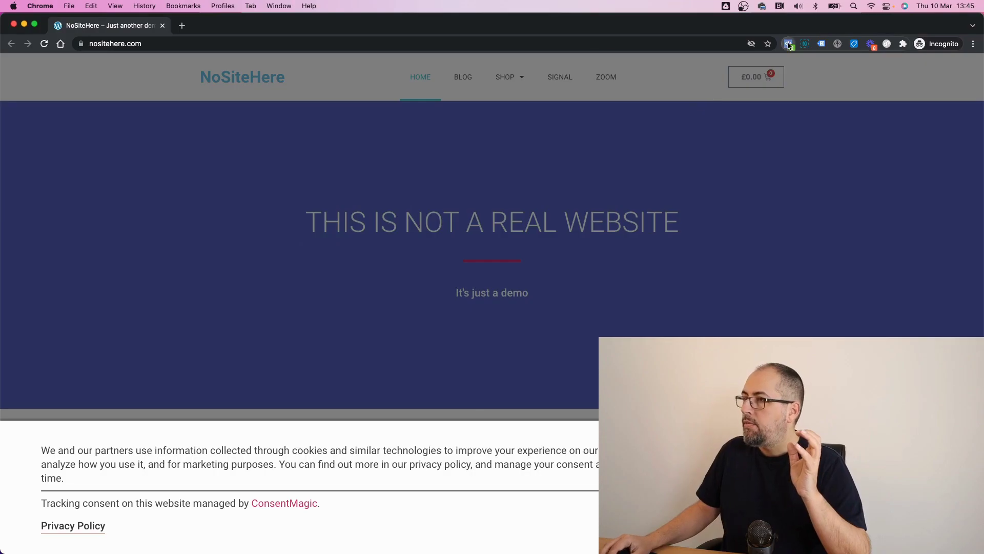
- Dismiss the cookie consent banner and list the pixels Facebook Pixel Helper finds
click(788, 44)
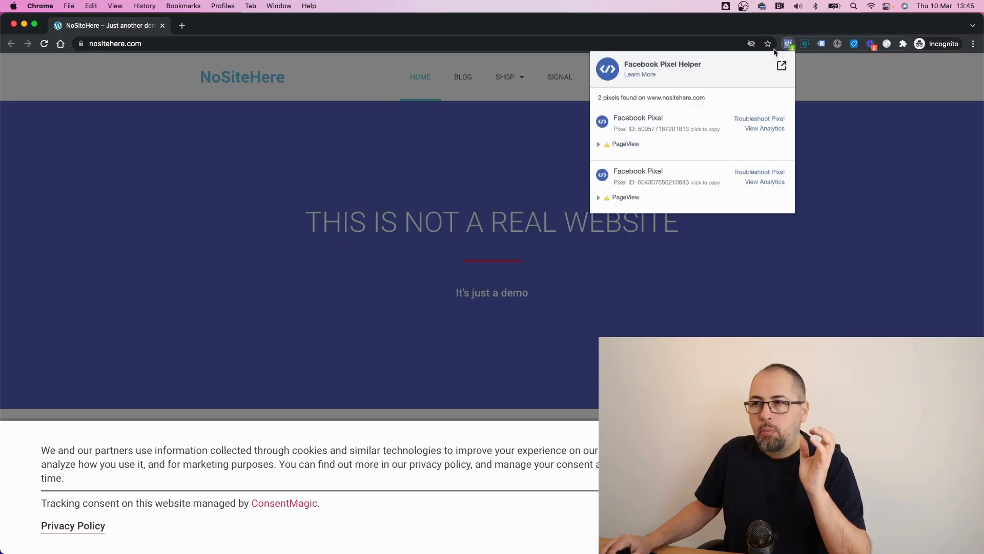
click(723, 294)
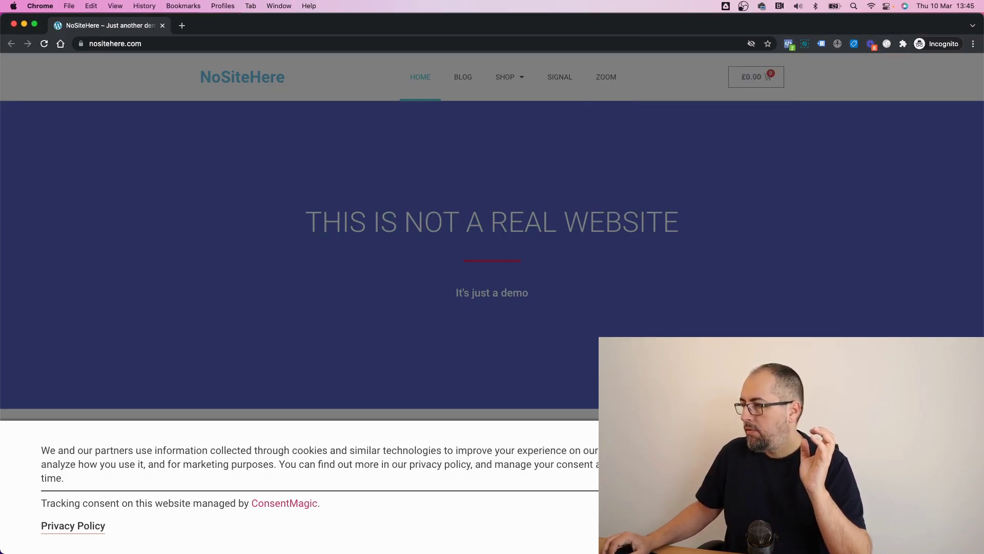
click(717, 477)
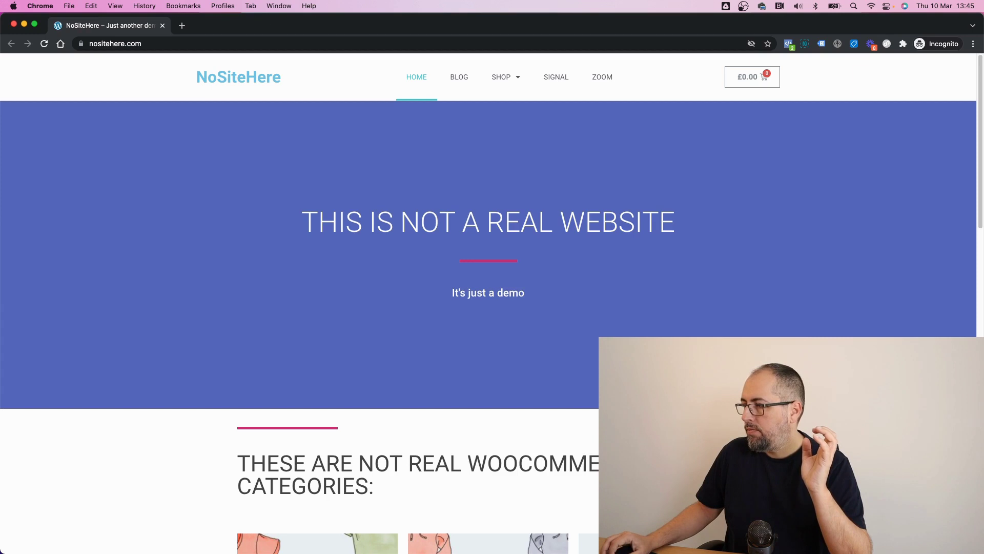
click(792, 49)
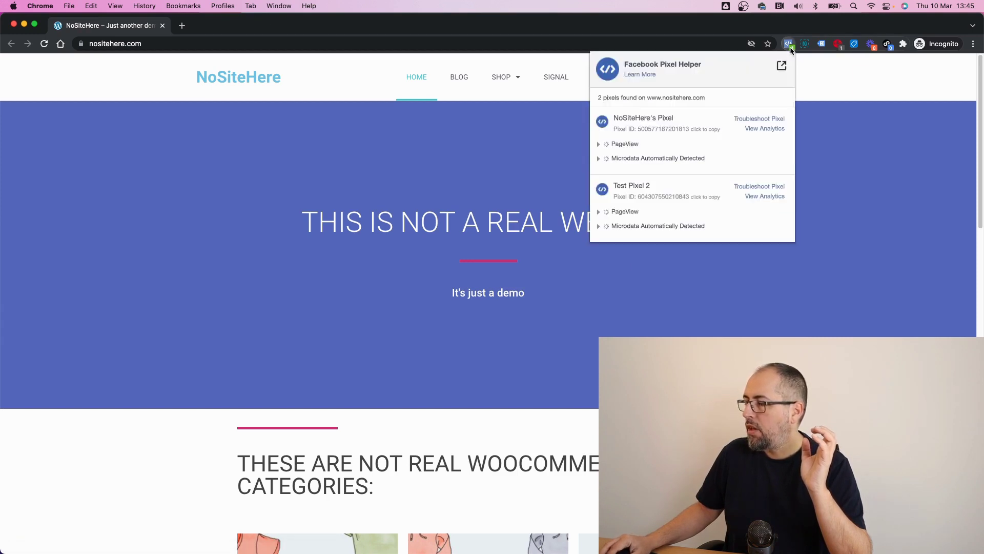
- Inspect the first pixel's PageView Event ID, then reload the home page
click(623, 144)
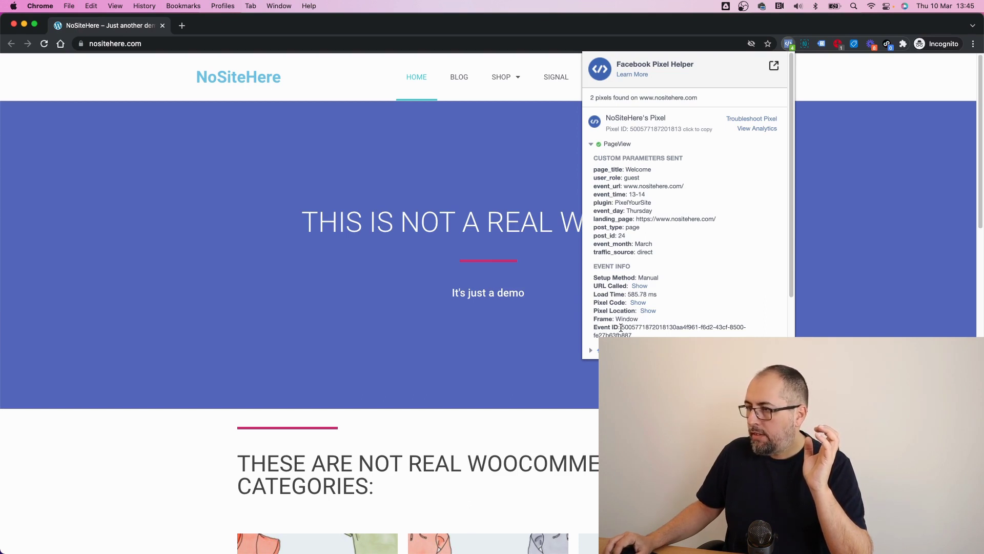
drag(621, 327, 593, 327)
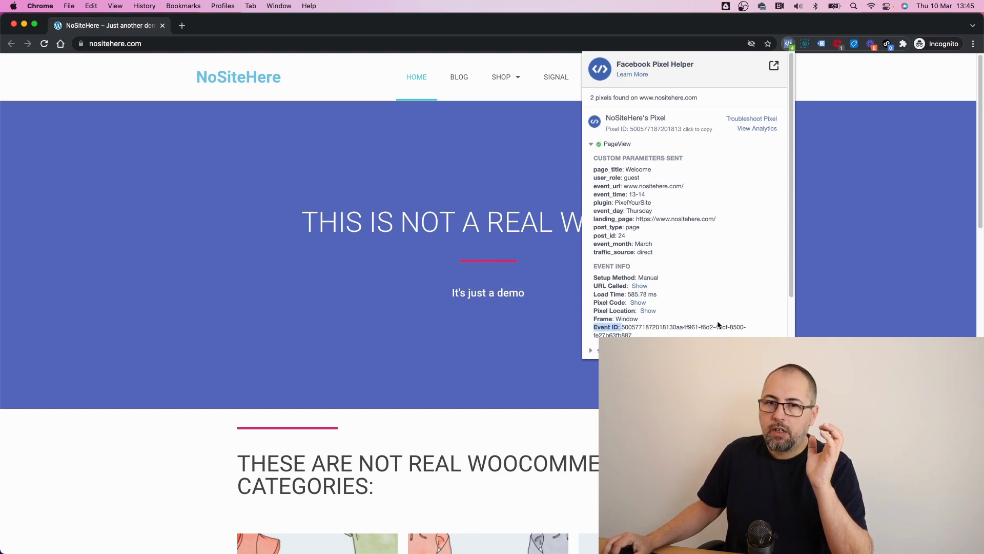
drag(718, 325, 772, 325)
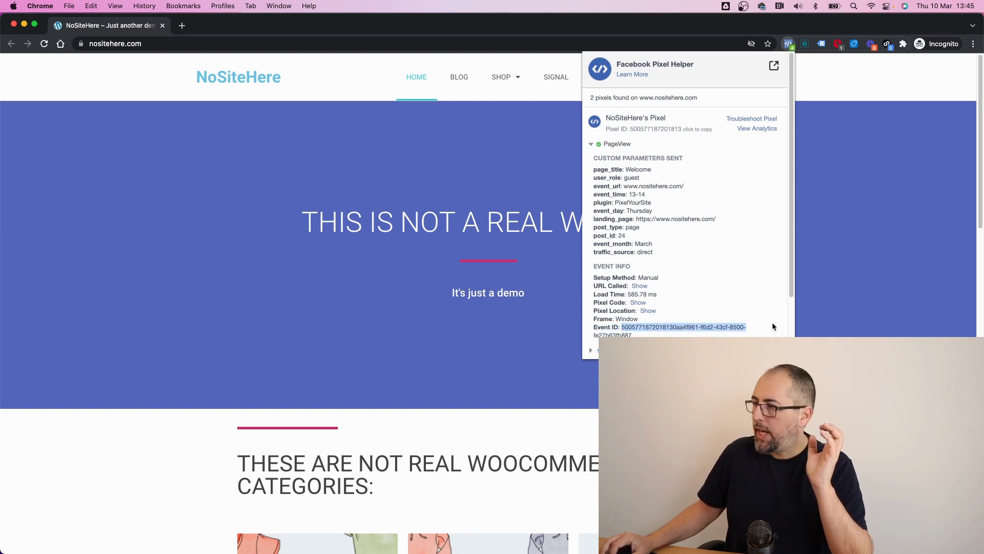
click(627, 331)
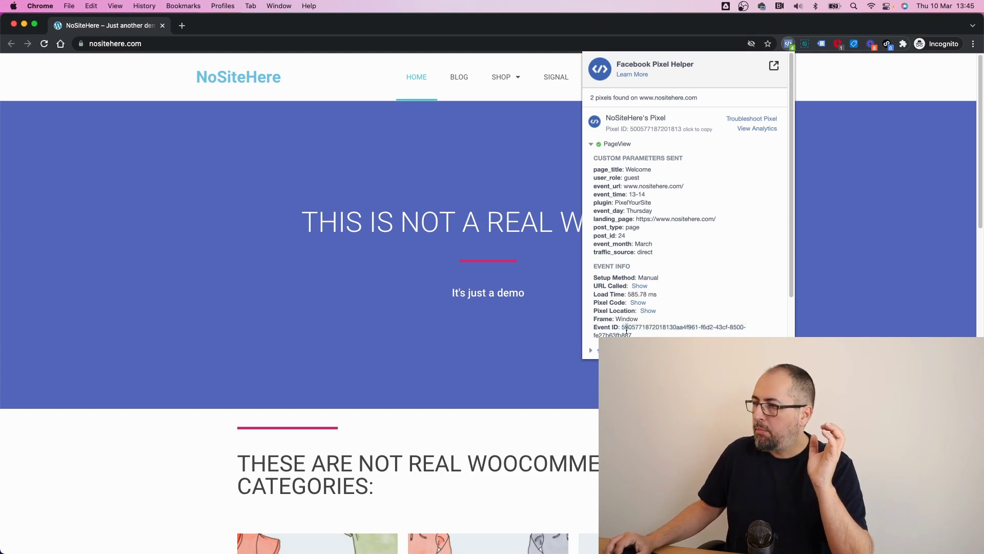
drag(623, 327, 629, 333)
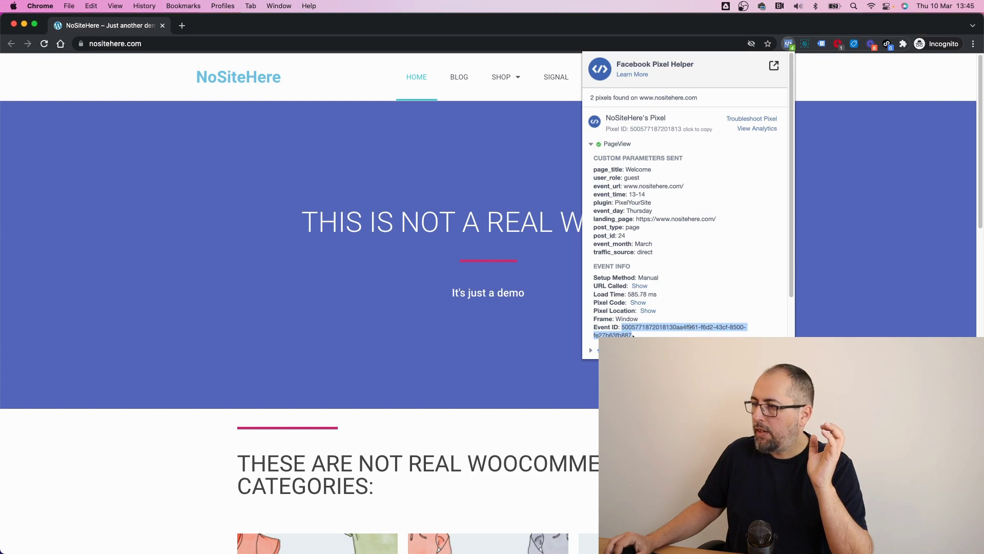
click(633, 336)
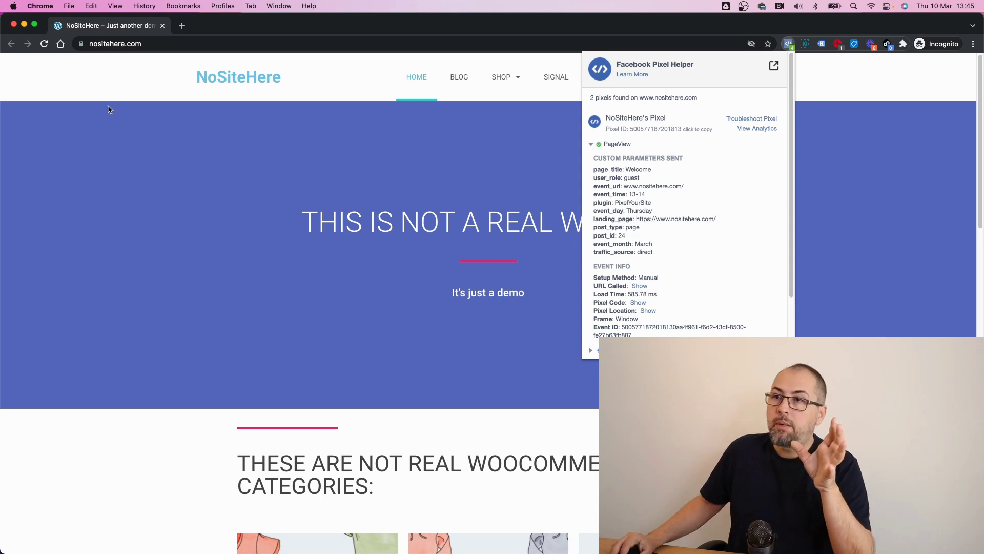
click(43, 43)
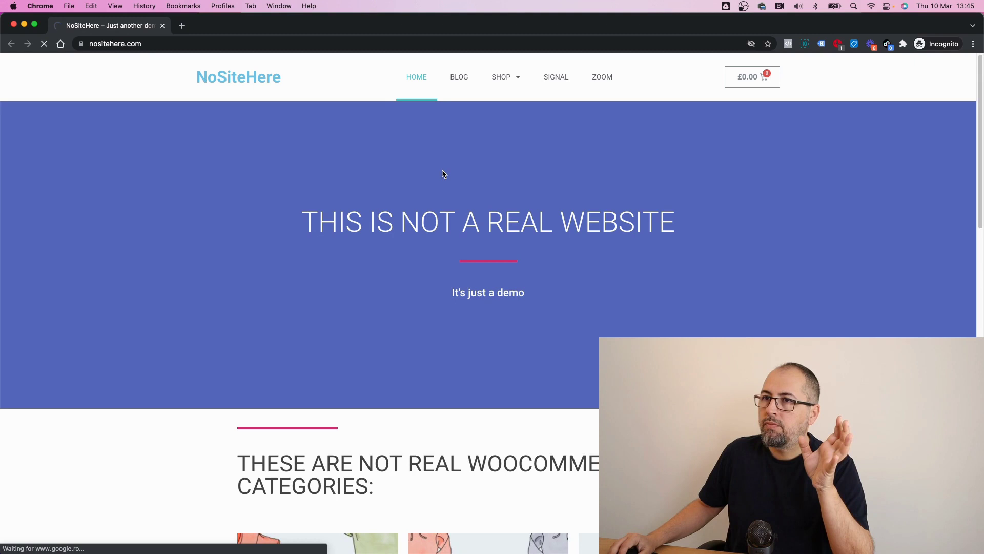
- Show NoSiteHere's Pixel PageView details with the fresh Event ID after the reload
click(789, 44)
click(621, 147)
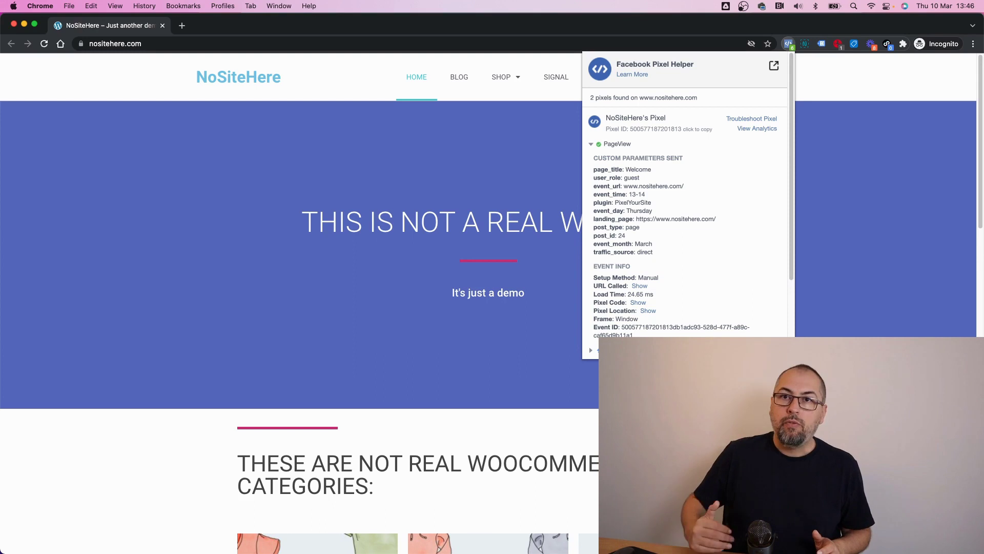
- Close the incognito window, switch off Consent's 'Enable AJAX filter values update' and save
click(13, 25)
click(13, 25)
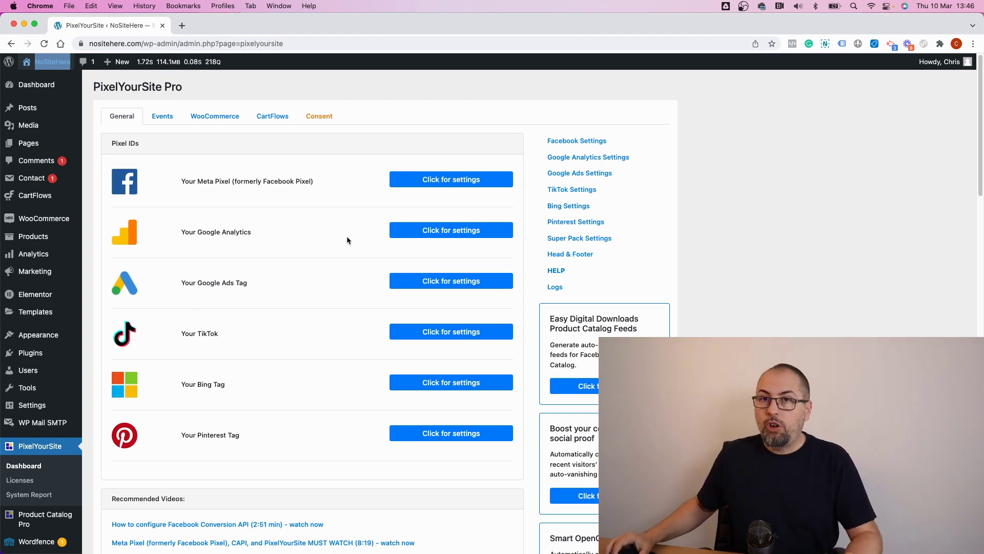
click(323, 118)
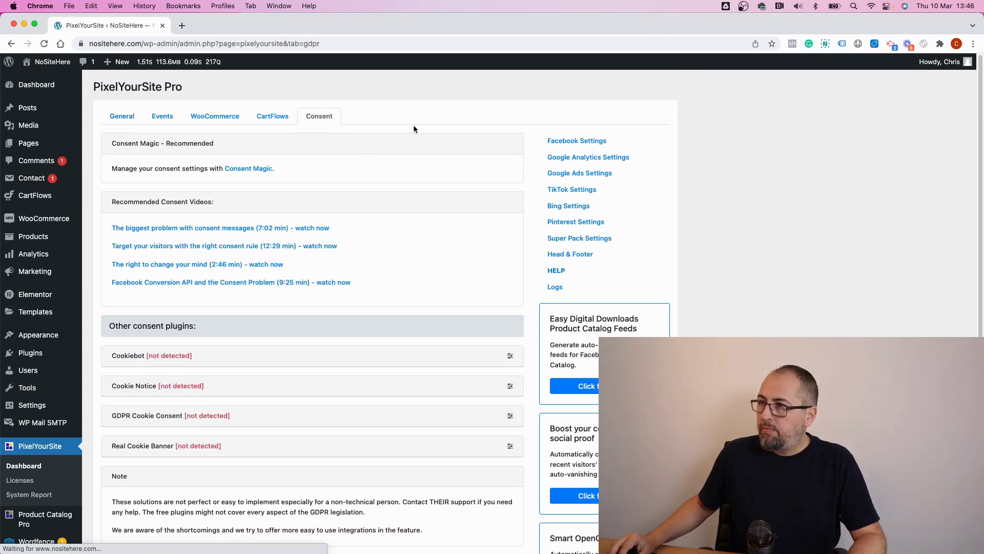
scroll(414, 129, down, 5)
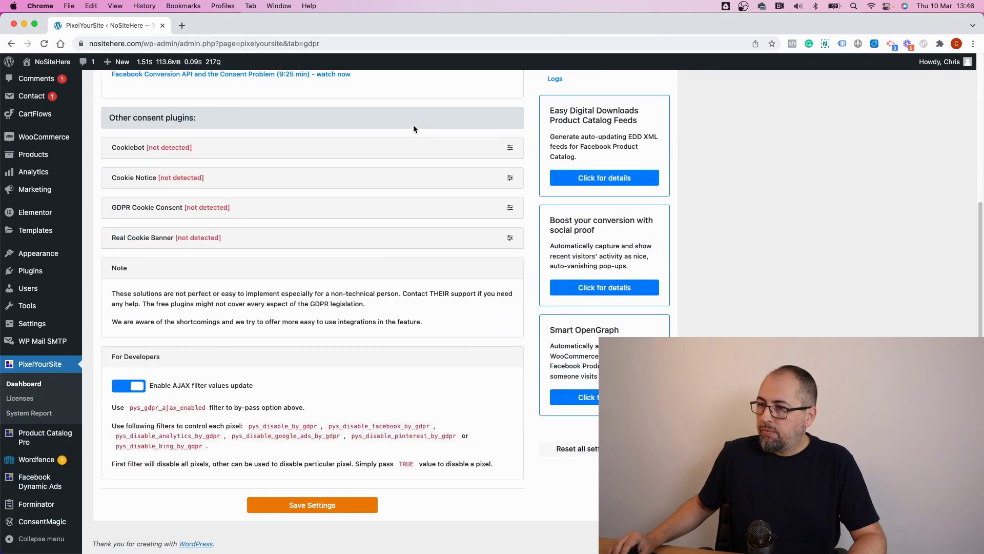
click(117, 390)
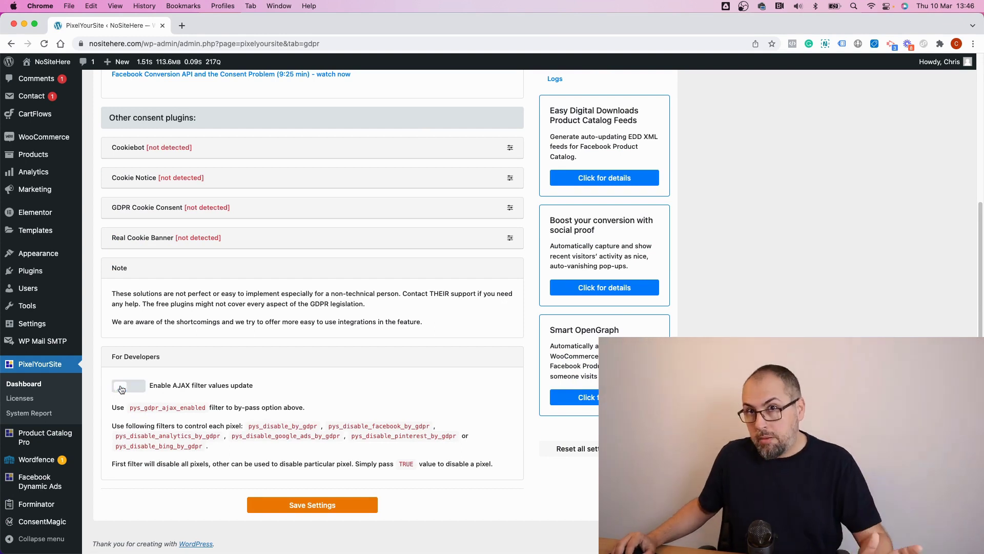
click(327, 509)
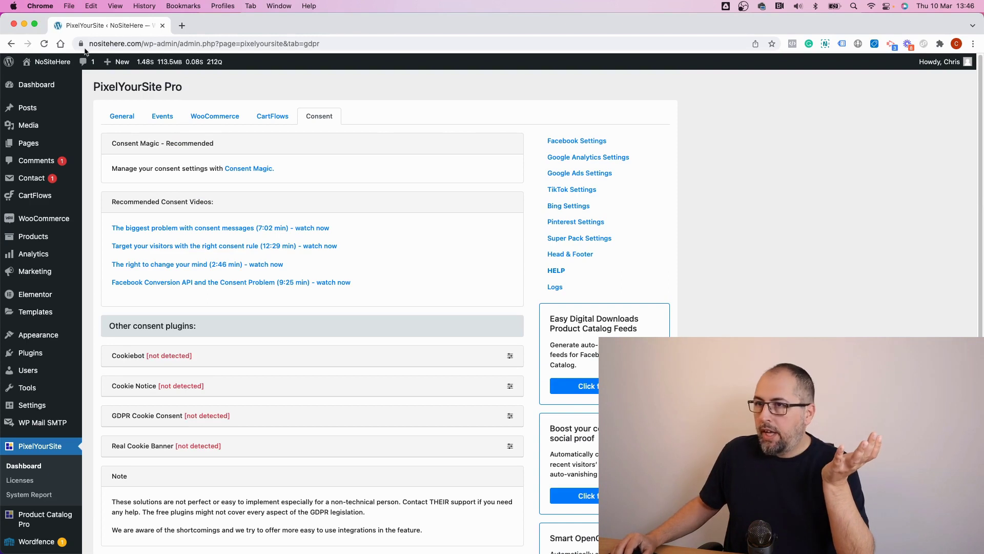
- Open NoSiteHere in incognito and confirm Analytics and Marketing cookie consent
right_click(52, 65)
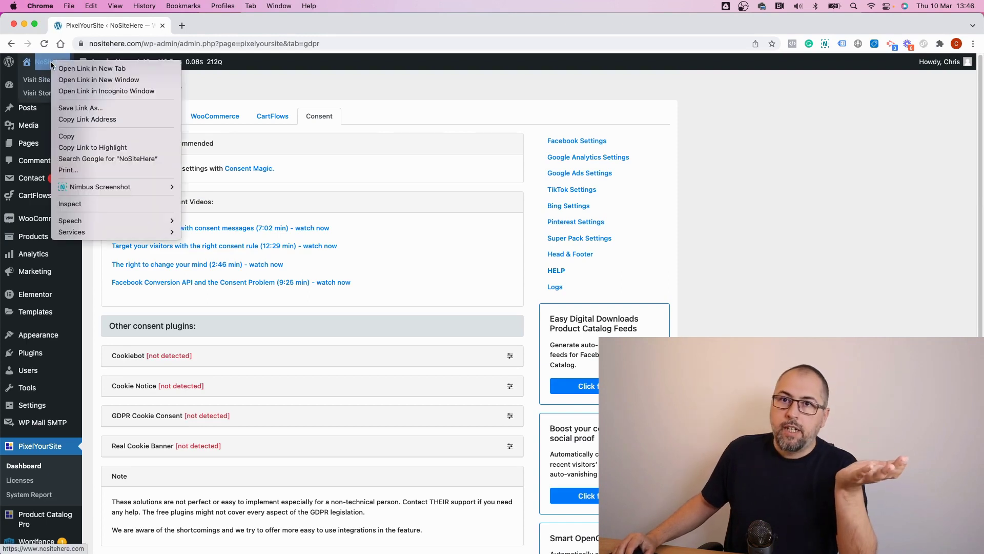
click(71, 94)
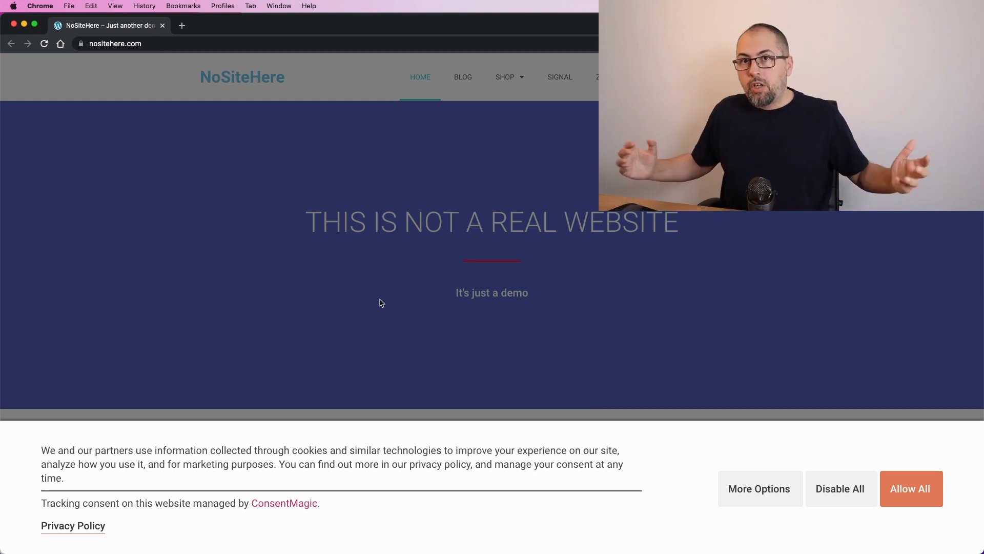
click(741, 490)
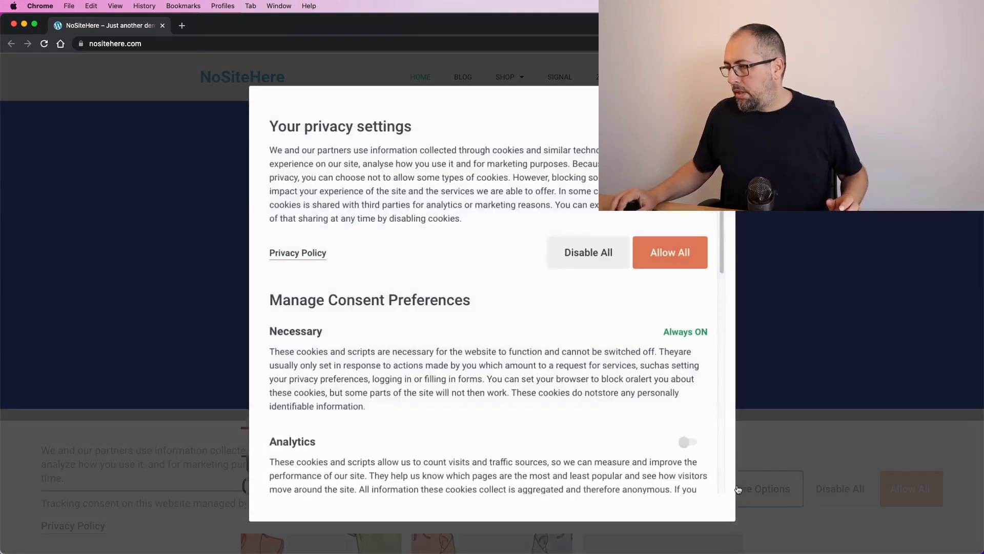
scroll(536, 323, down, 5)
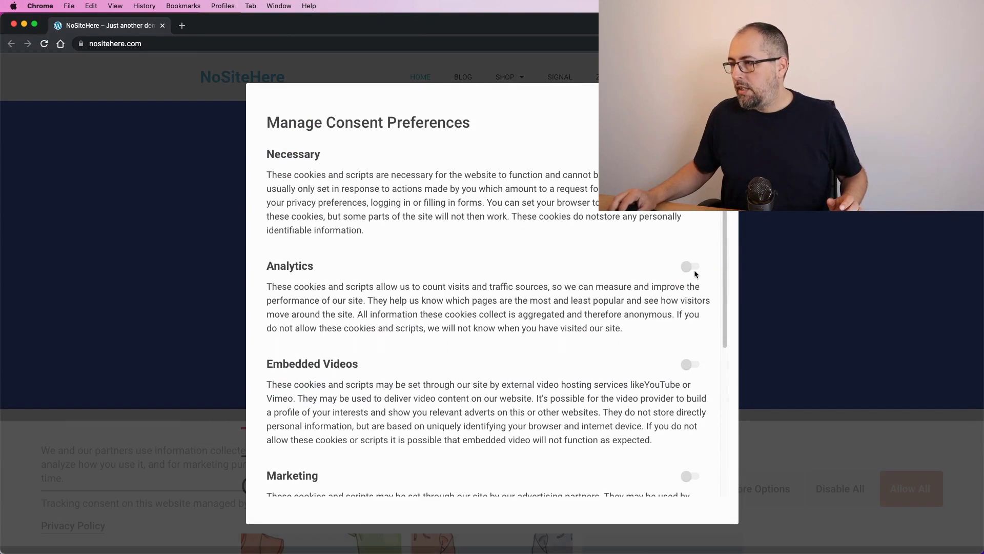
click(691, 267)
scroll(578, 343, down, 5)
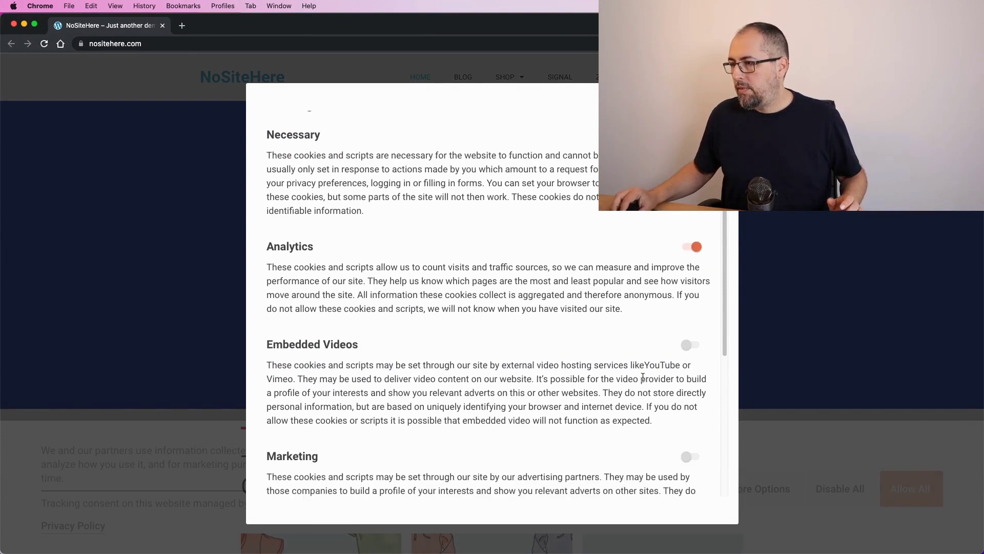
click(692, 280)
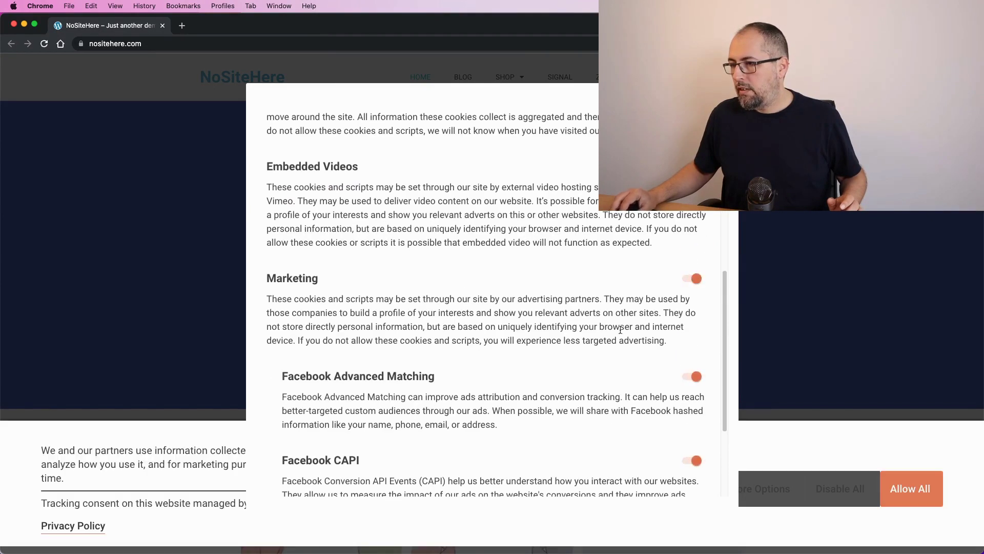
scroll(619, 335, down, 1)
scroll(619, 335, down, 3)
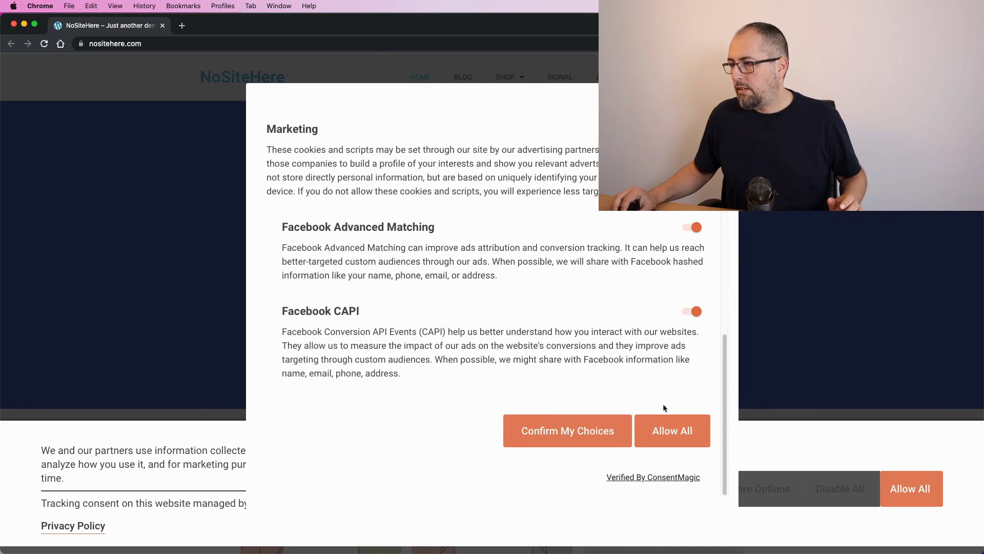
click(574, 432)
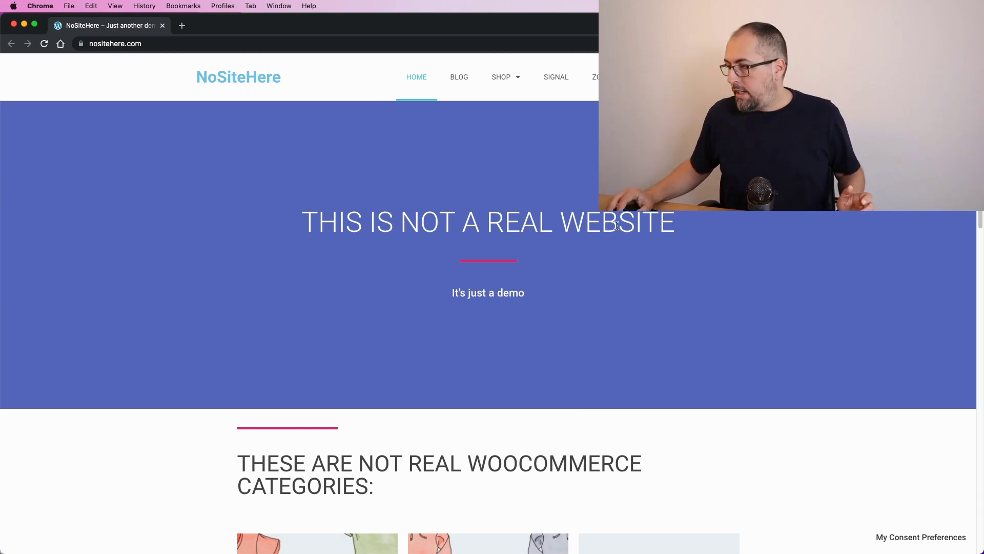
- Reopen My Consent Preferences to verify Marketing, Advanced Matching and CAPI are on
click(881, 543)
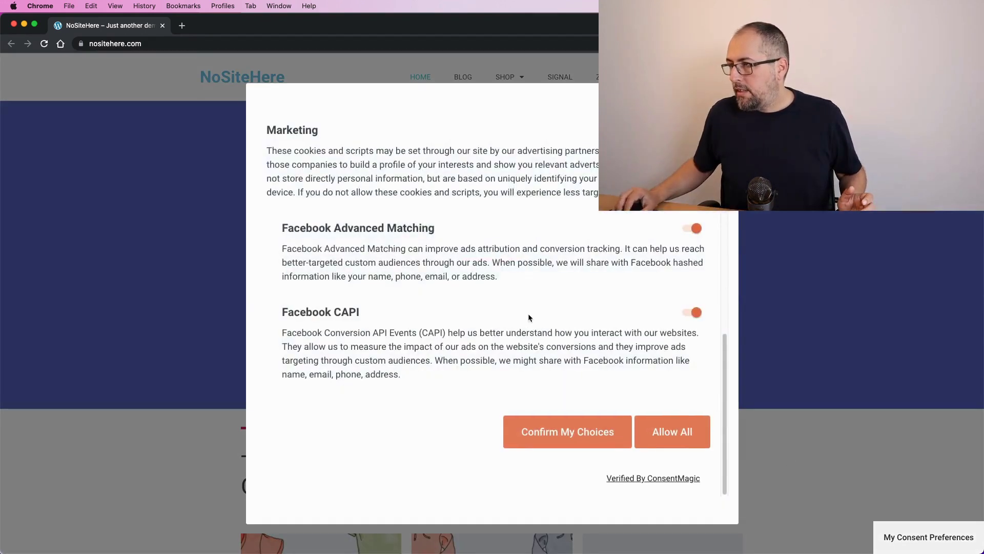
scroll(529, 311, up, 6)
scroll(529, 312, down, 5)
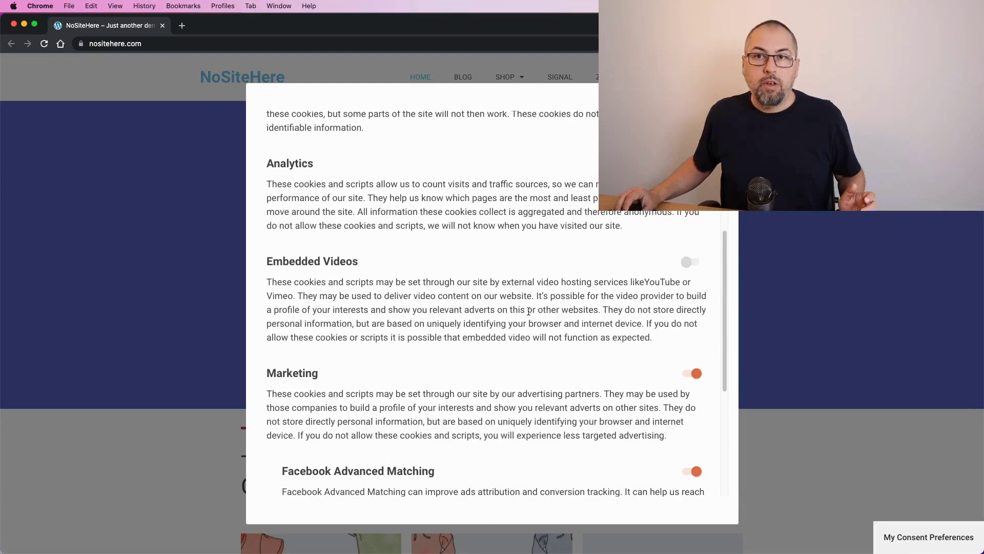
scroll(529, 311, up, 1)
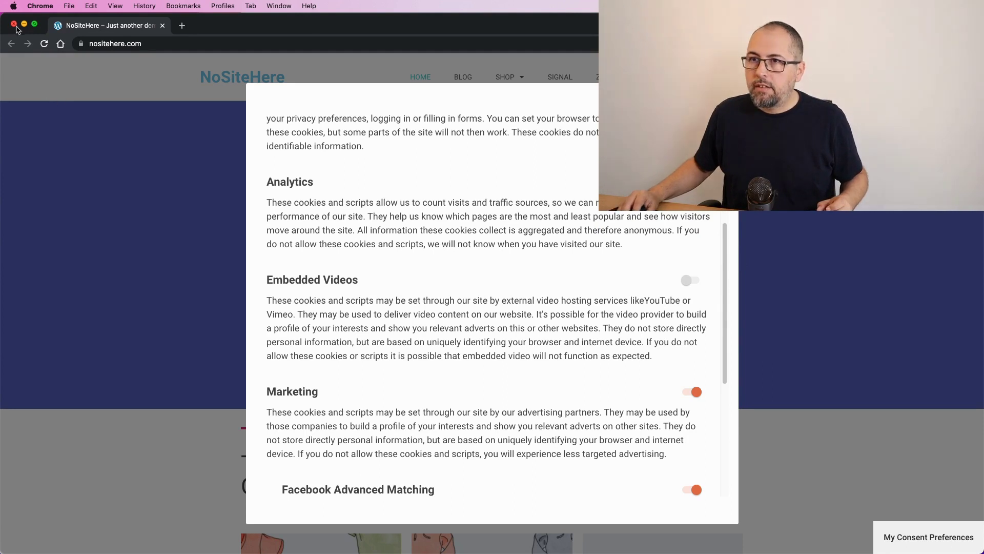
- Reopen NoSiteHere in a fresh incognito window and allow all cookie categories
click(14, 25)
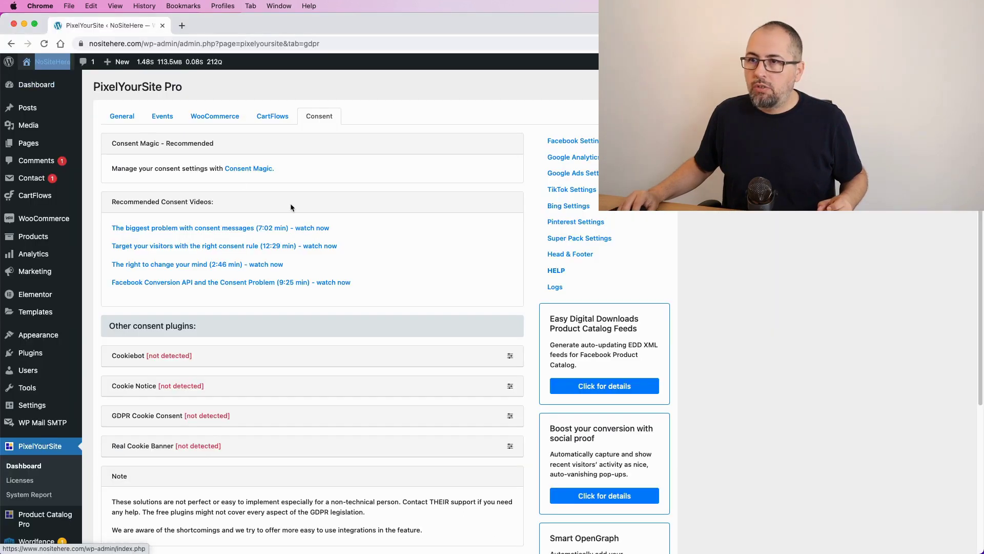
right_click(42, 65)
click(96, 91)
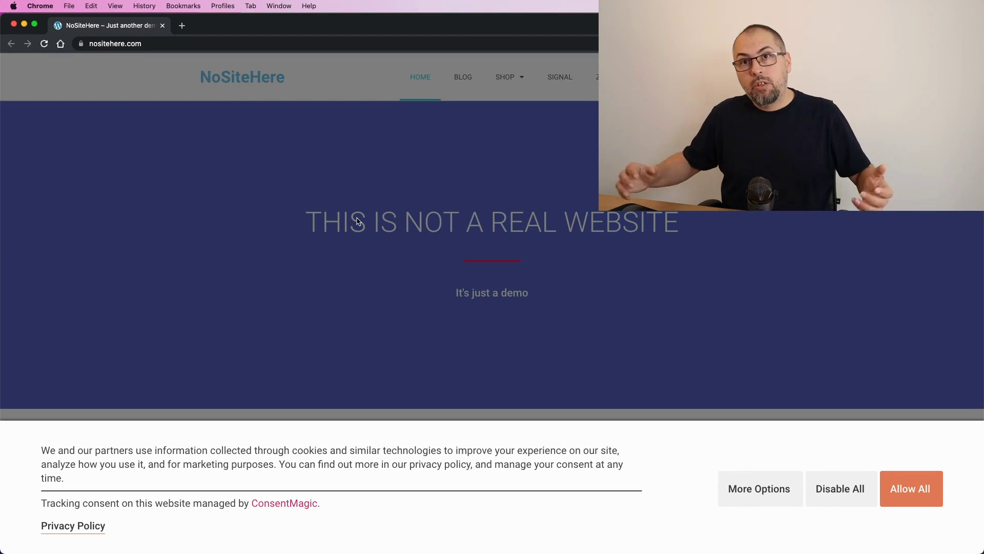
click(768, 487)
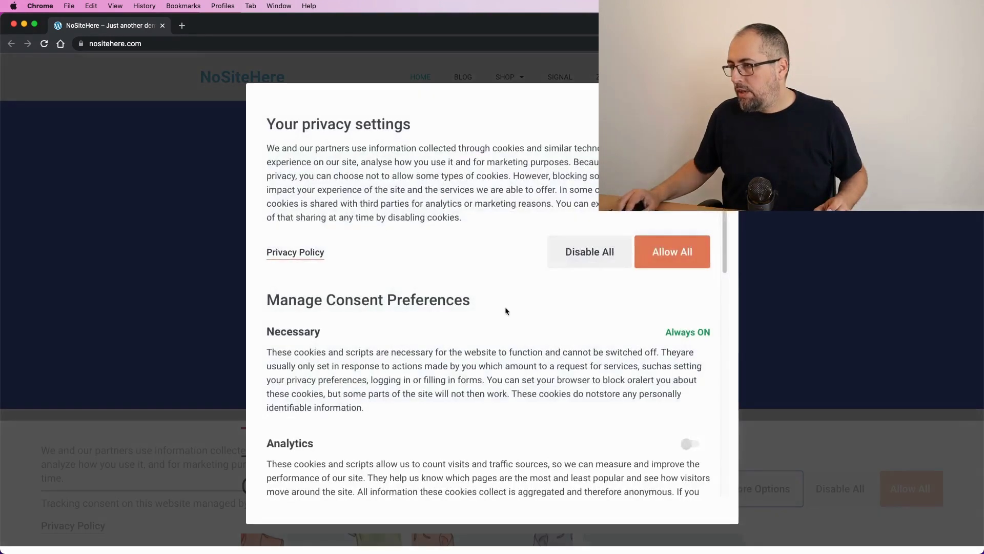
scroll(489, 302, down, 5)
scroll(489, 302, down, 6)
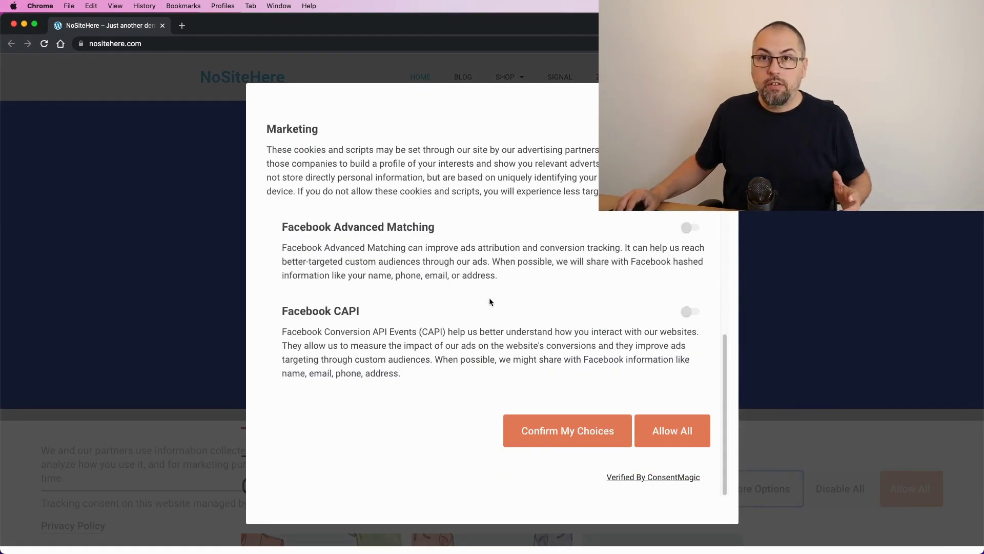
click(661, 431)
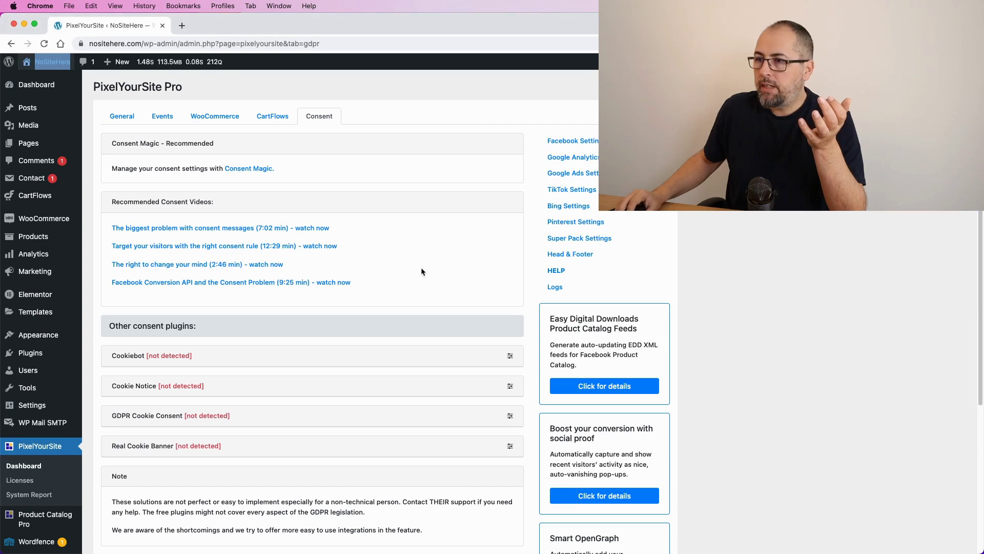
- Confirm 'Enable AJAX filter values update' is off, then go to the General tab
scroll(421, 270, down, 5)
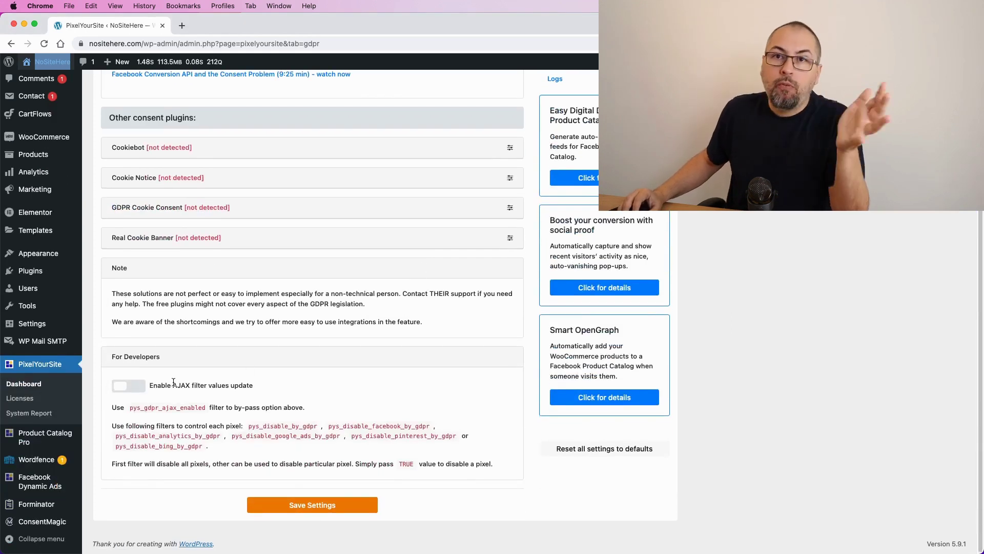
scroll(458, 189, up, 5)
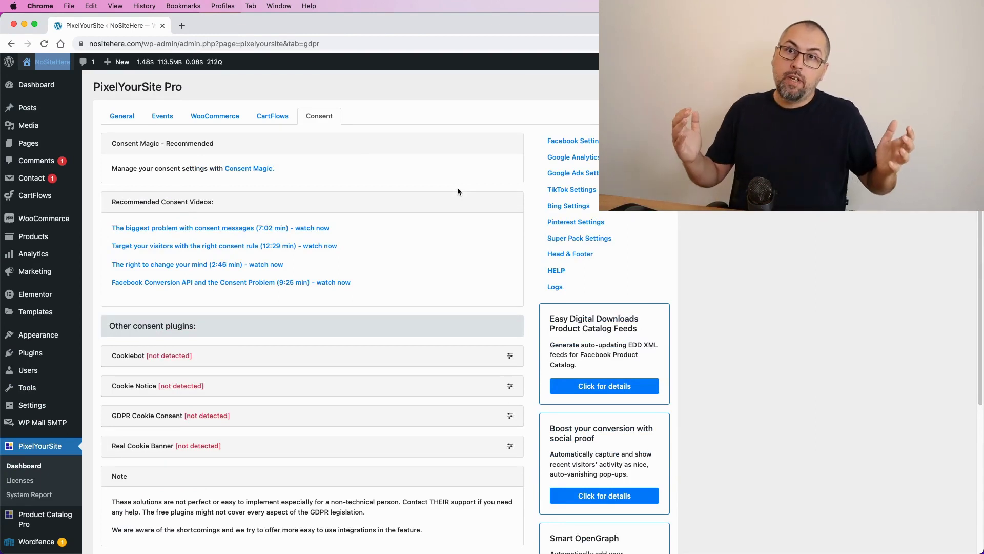
click(127, 123)
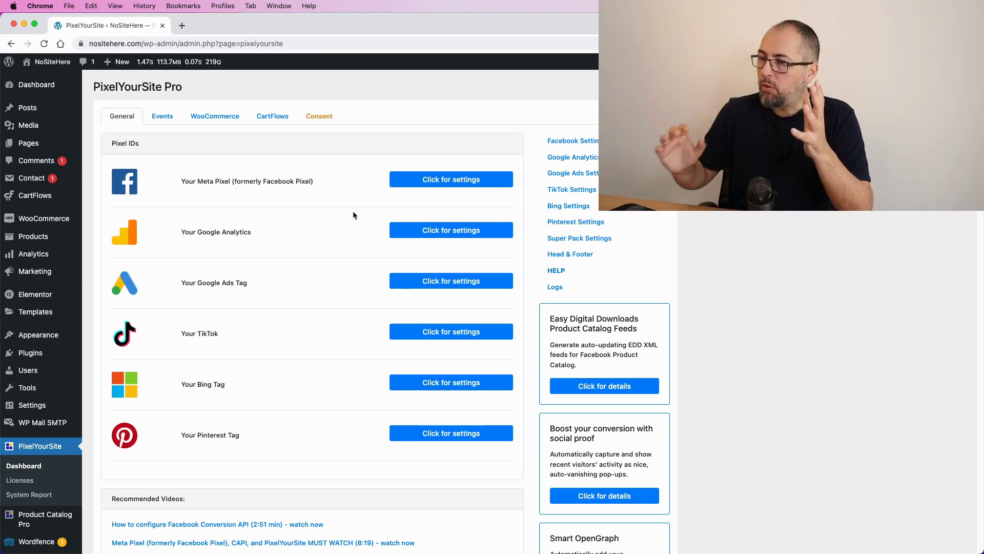
scroll(348, 216, down, 5)
scroll(348, 215, down, 15)
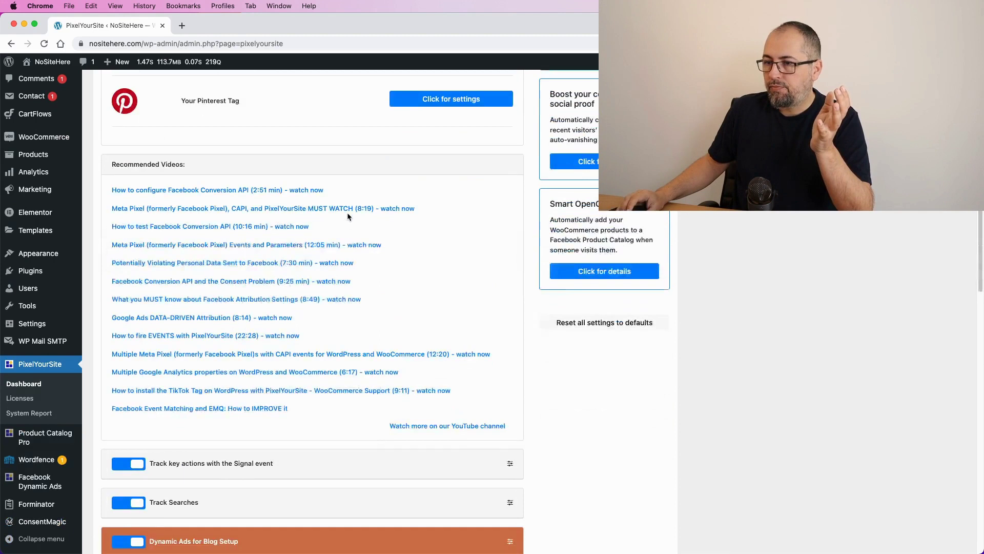
scroll(347, 215, down, 2)
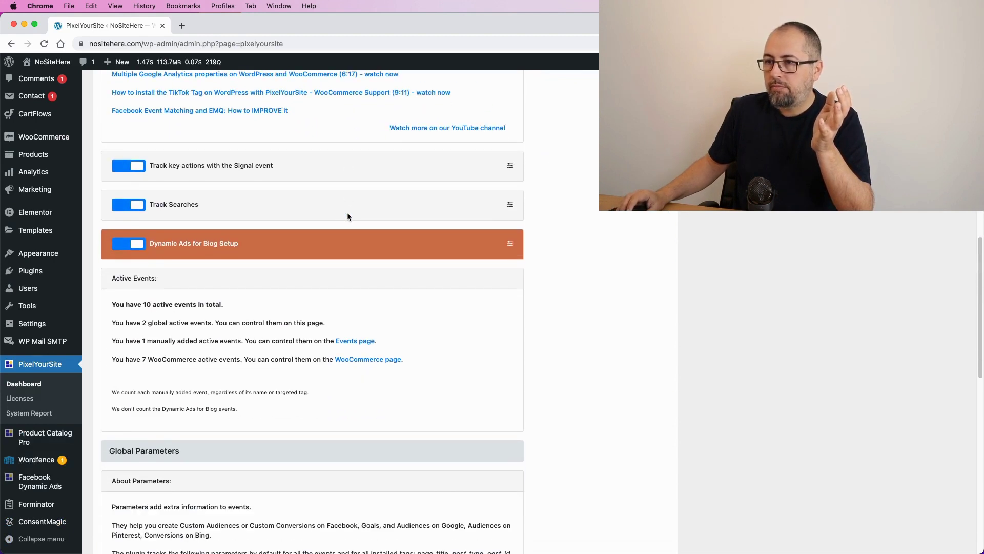
click(510, 166)
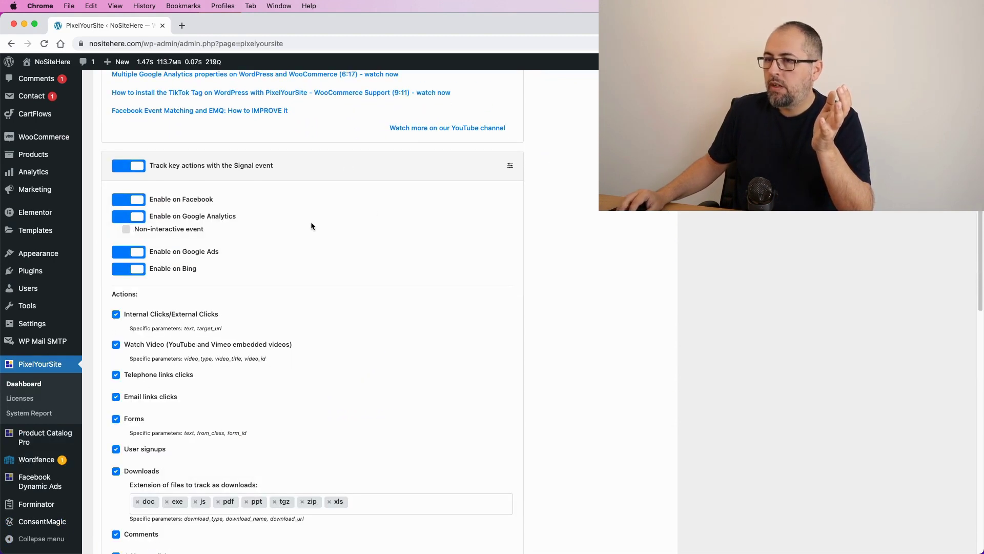
scroll(310, 224, down, 7)
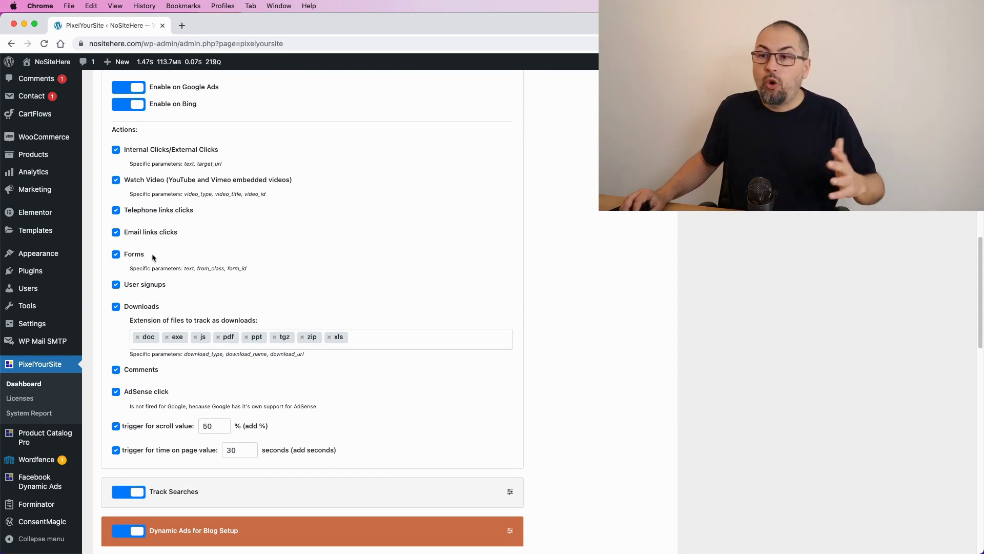
scroll(409, 221, down, 5)
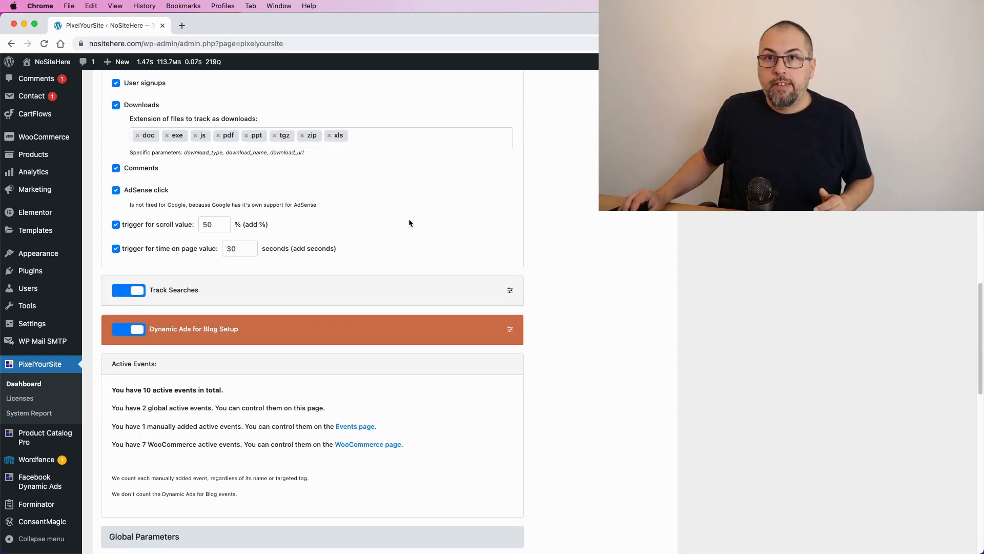
scroll(409, 222, down, 2)
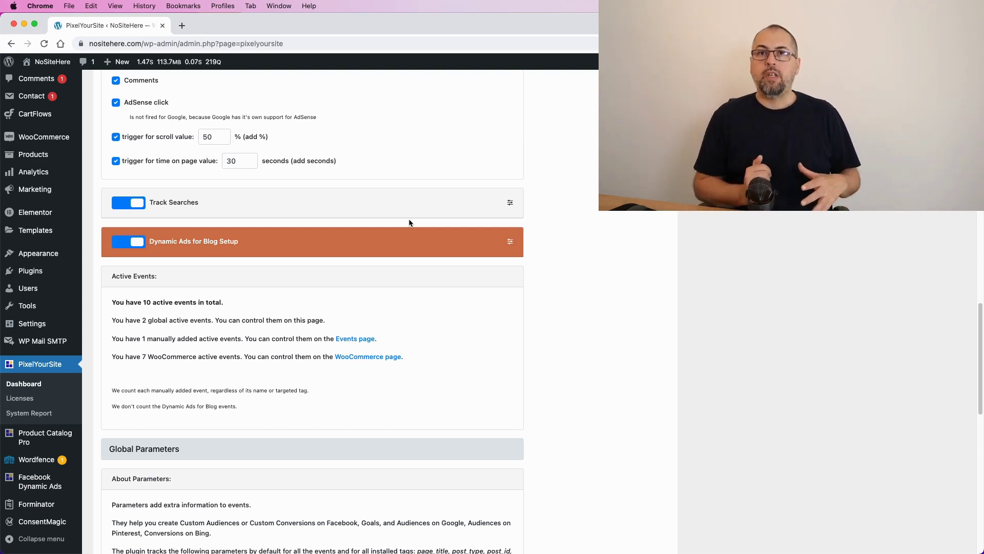
scroll(432, 206, up, 20)
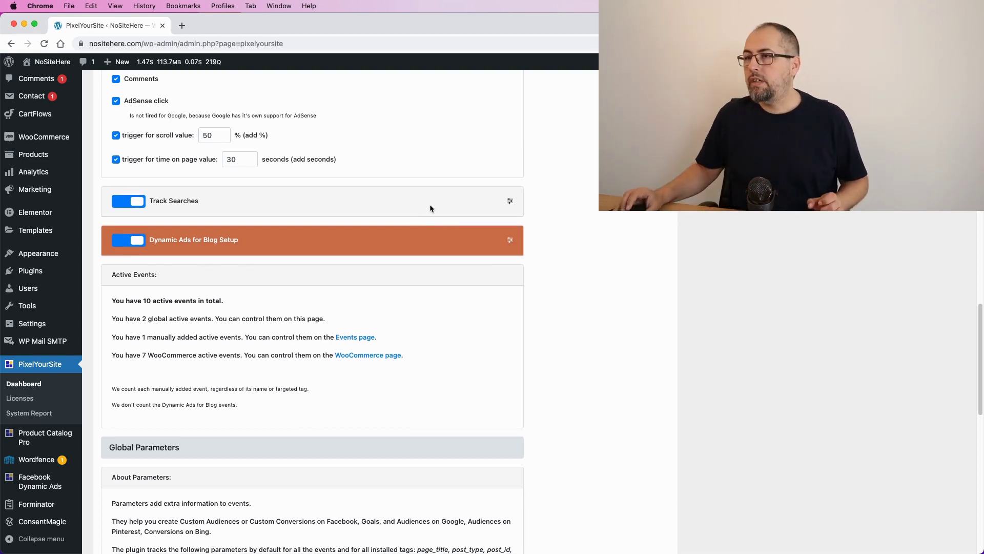
click(160, 118)
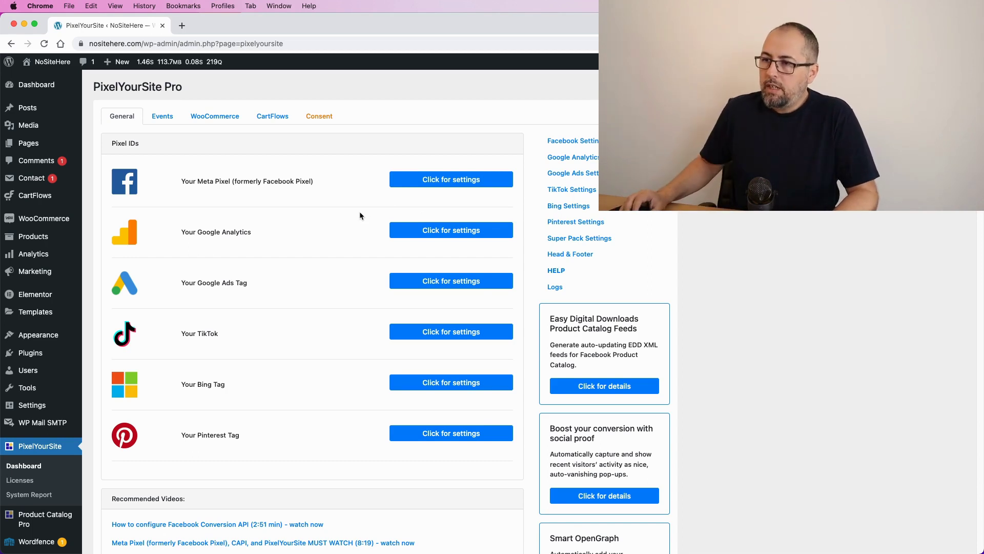
- Scroll the General events and expand, then collapse, the Track Searches settings
scroll(356, 207, down, 10)
scroll(358, 211, down, 4)
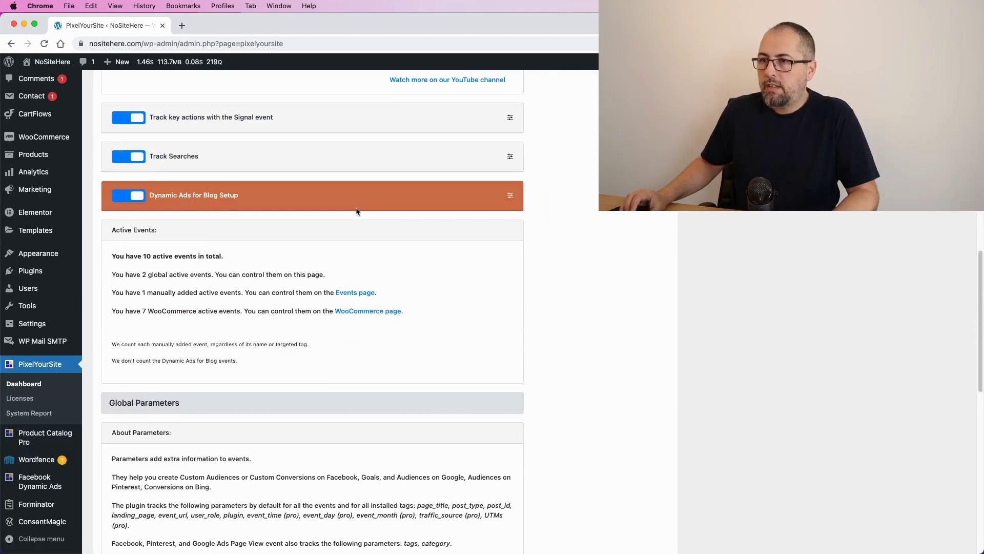
scroll(357, 211, up, 1)
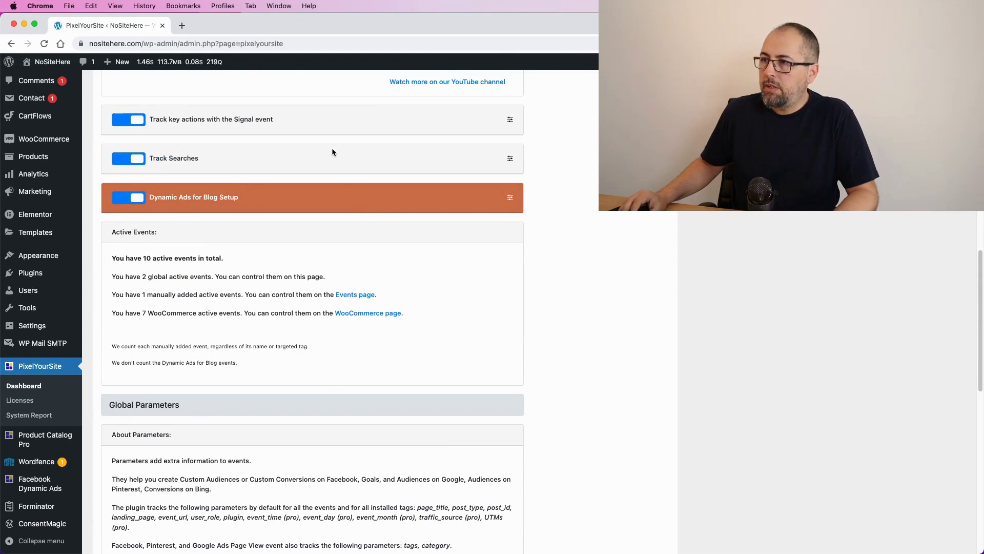
click(510, 158)
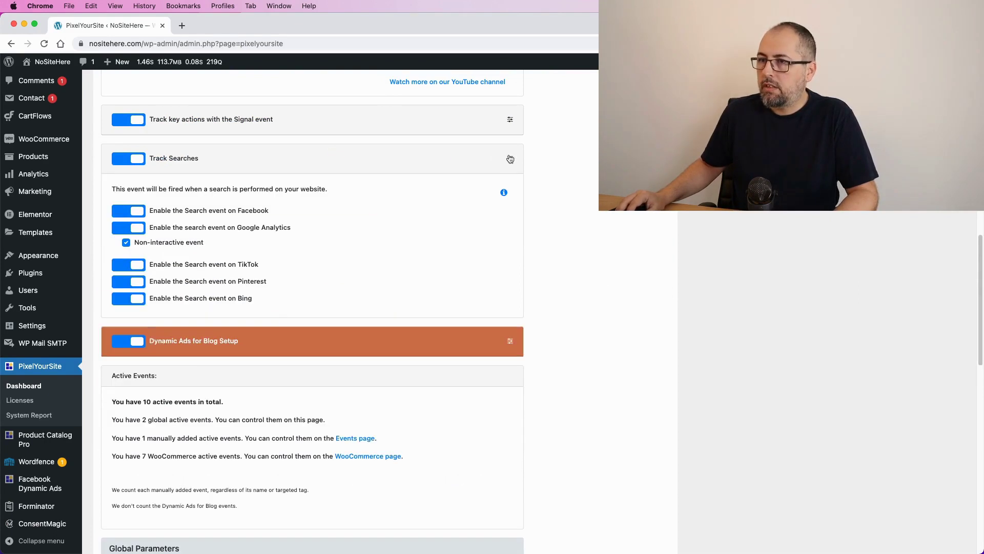
click(511, 159)
scroll(356, 139, up, 1)
scroll(356, 136, up, 10)
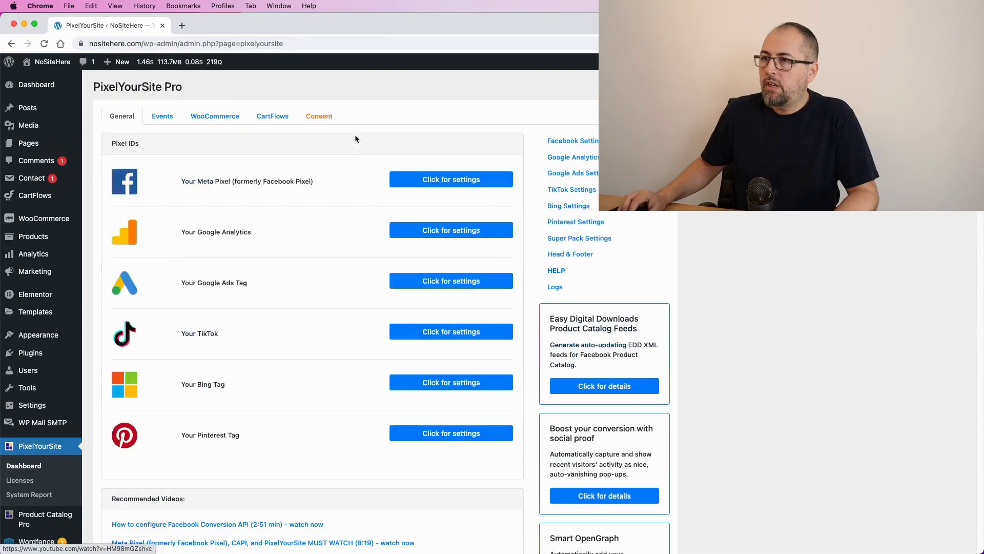
- Review the WooCommerce recommended events like Track Purchases and Track add to cart
click(238, 127)
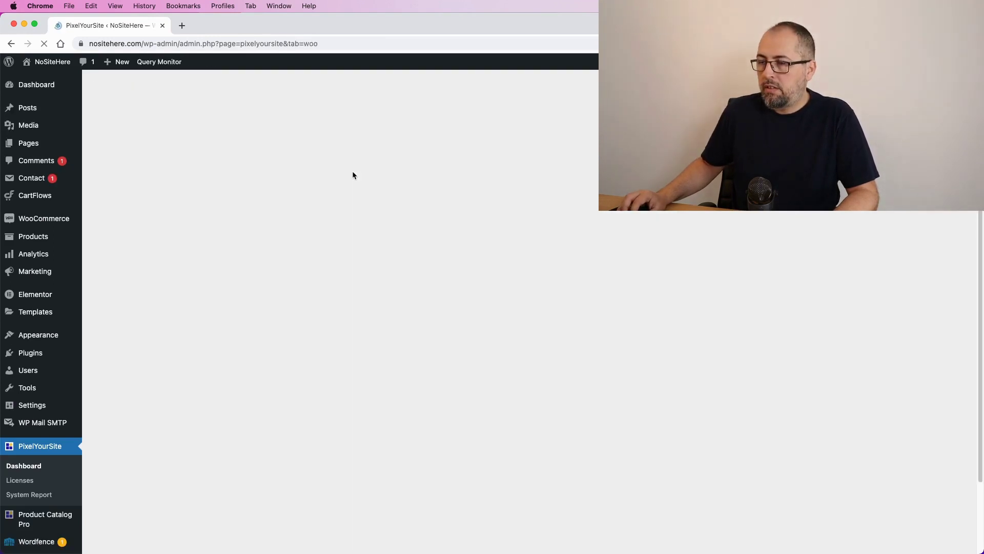
scroll(352, 175, down, 15)
scroll(352, 171, up, 5)
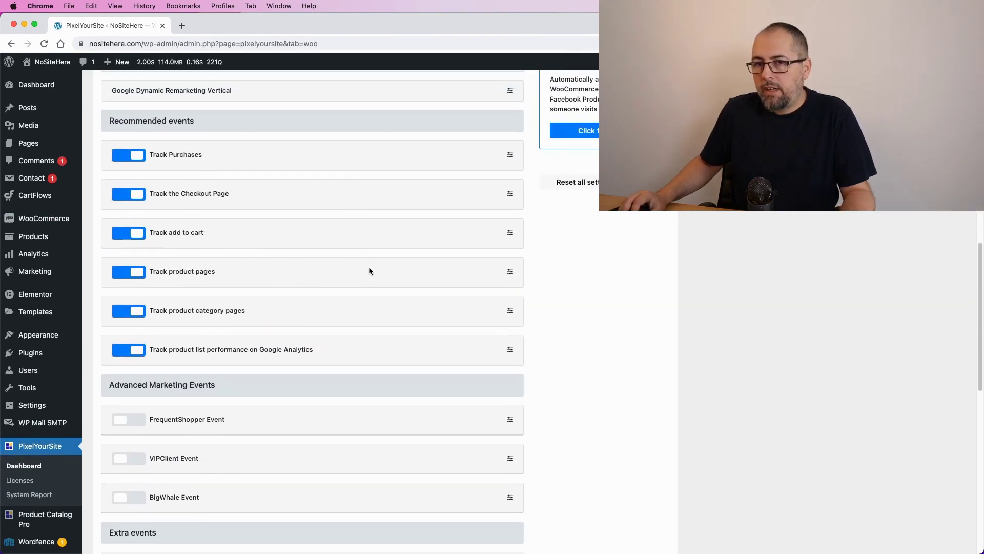
scroll(367, 242, up, 1)
scroll(367, 241, up, 10)
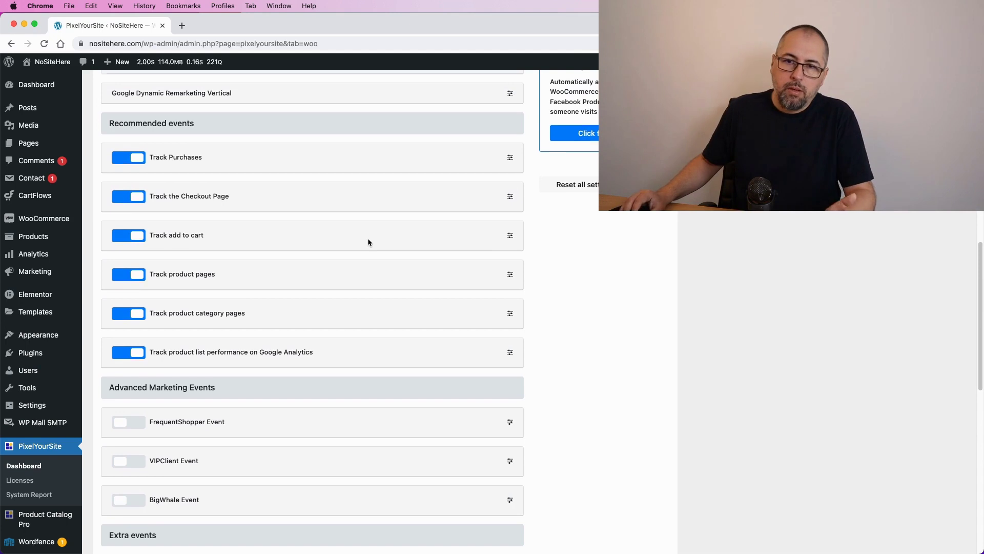
click(126, 119)
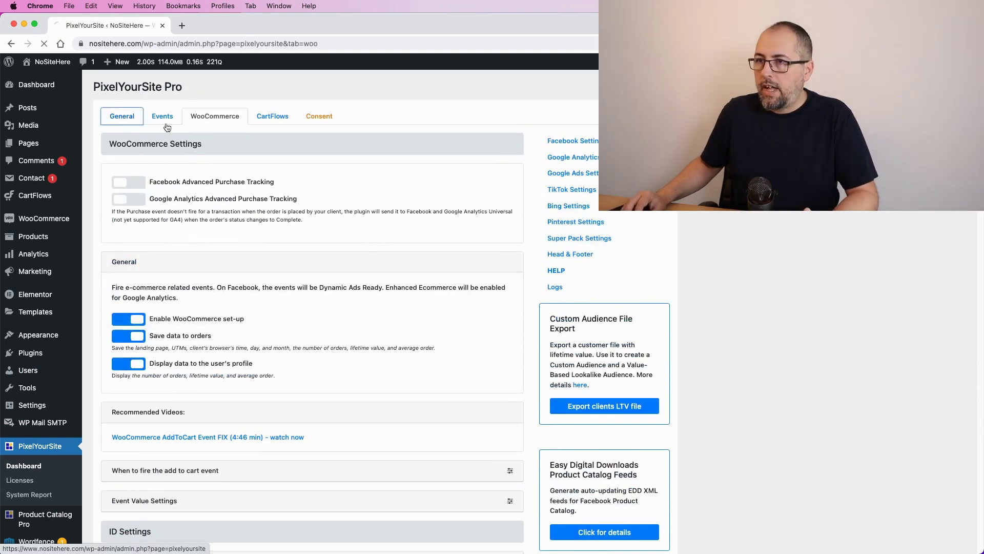